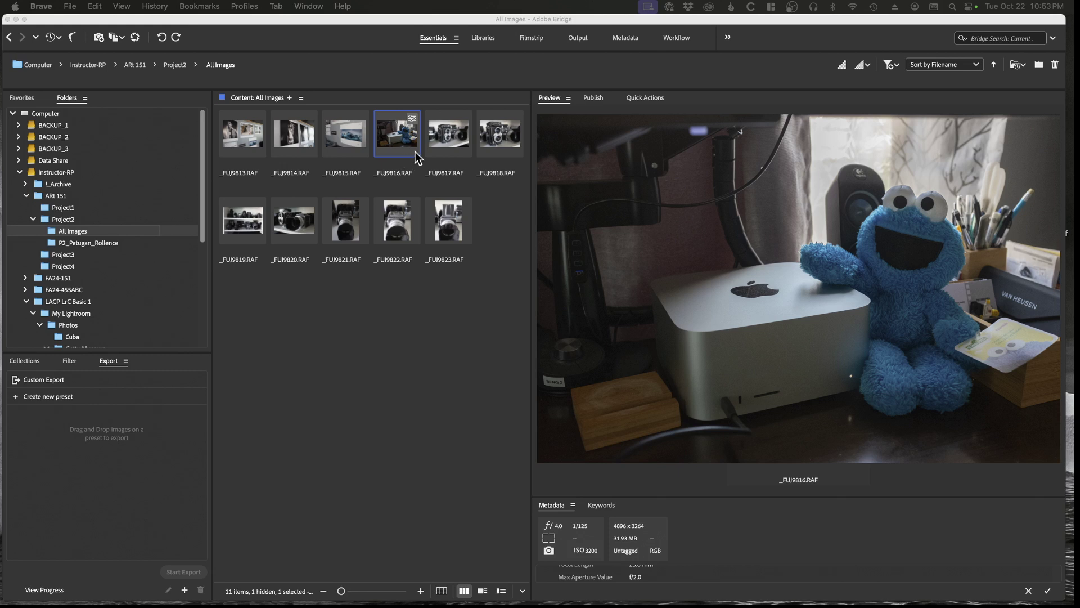
key("alt+super+8")
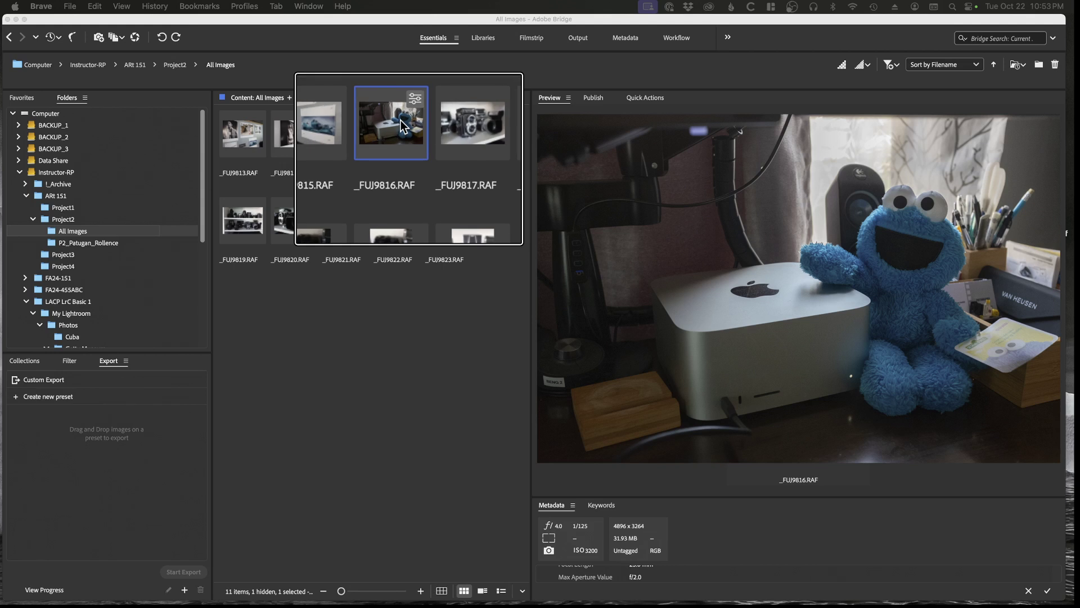
key("alt+super+equal")
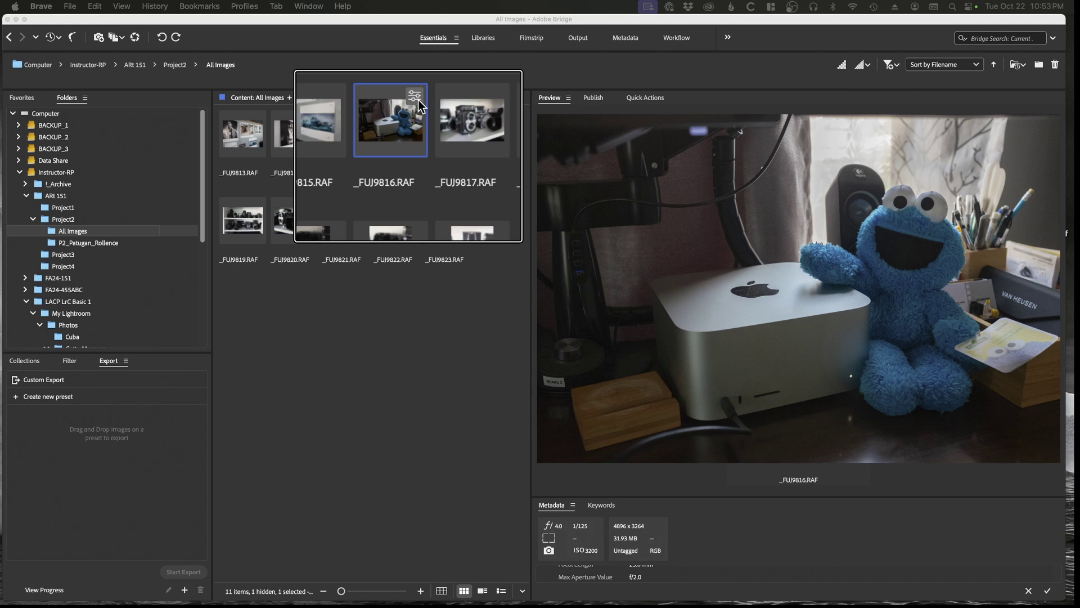
key("alt+super+8")
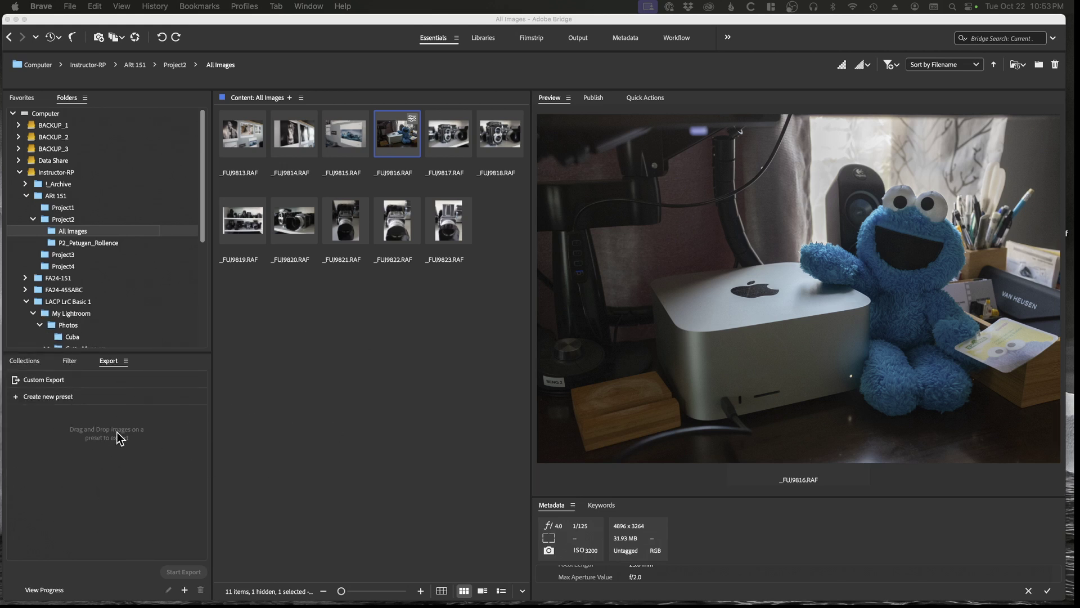
Start a new export preset named "Export as High Resolution JPG"
left_click(115, 365)
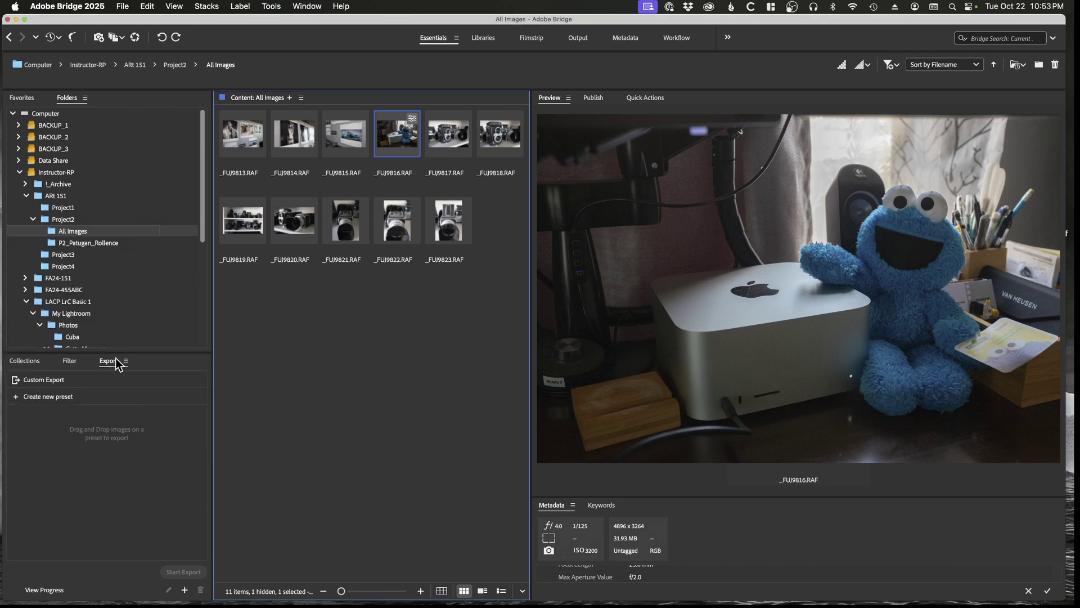
left_click_drag(114, 361, 113, 375)
left_click(29, 397)
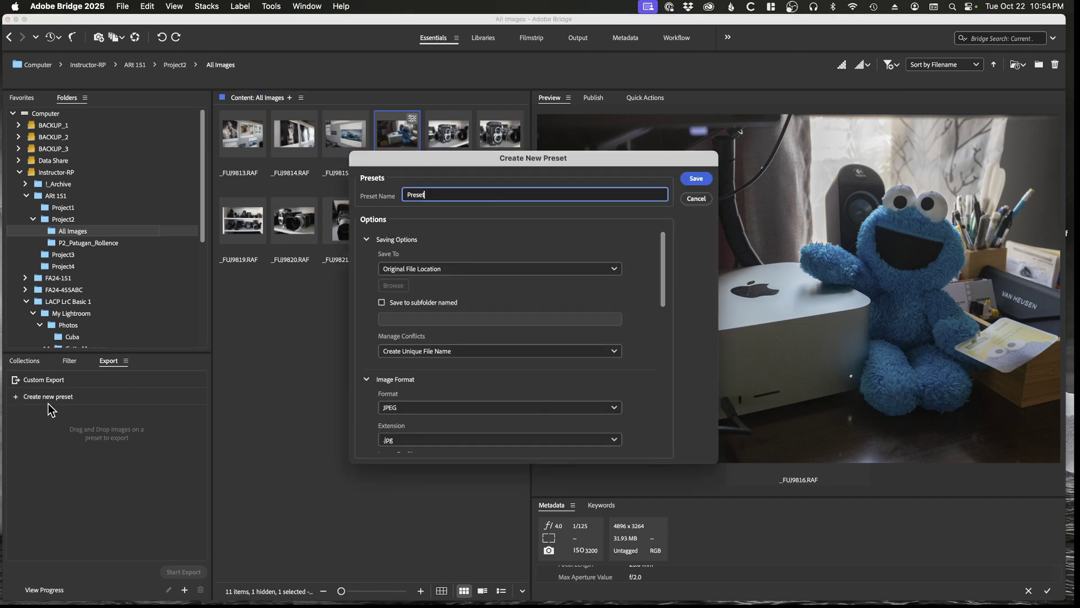
double_click(463, 195)
type("Export as High Resolution JPG")
left_click_drag(551, 160, 574, 160)
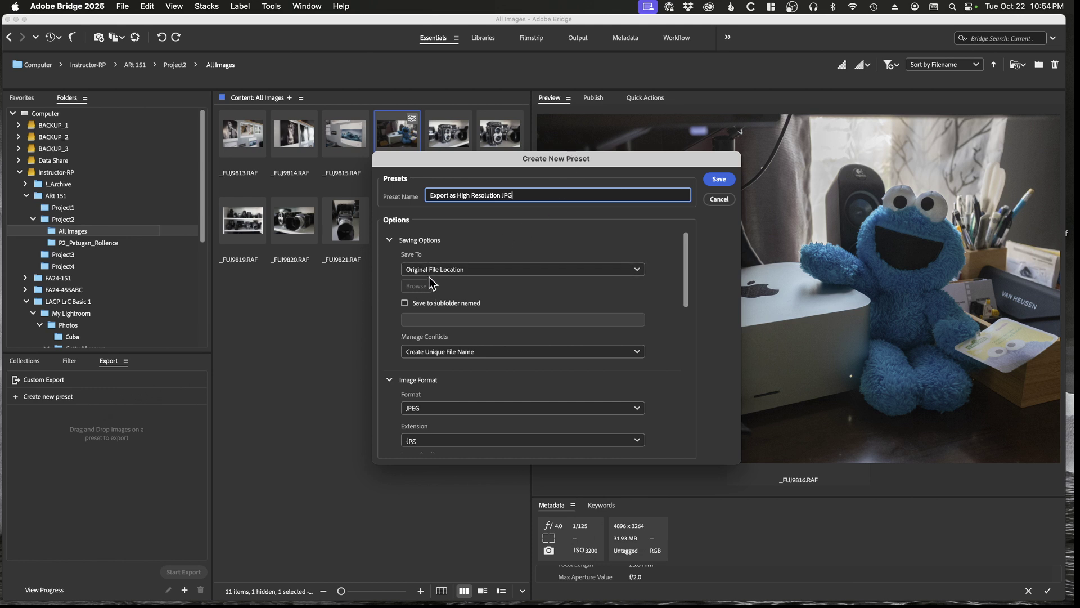
left_click_drag(524, 166, 611, 150)
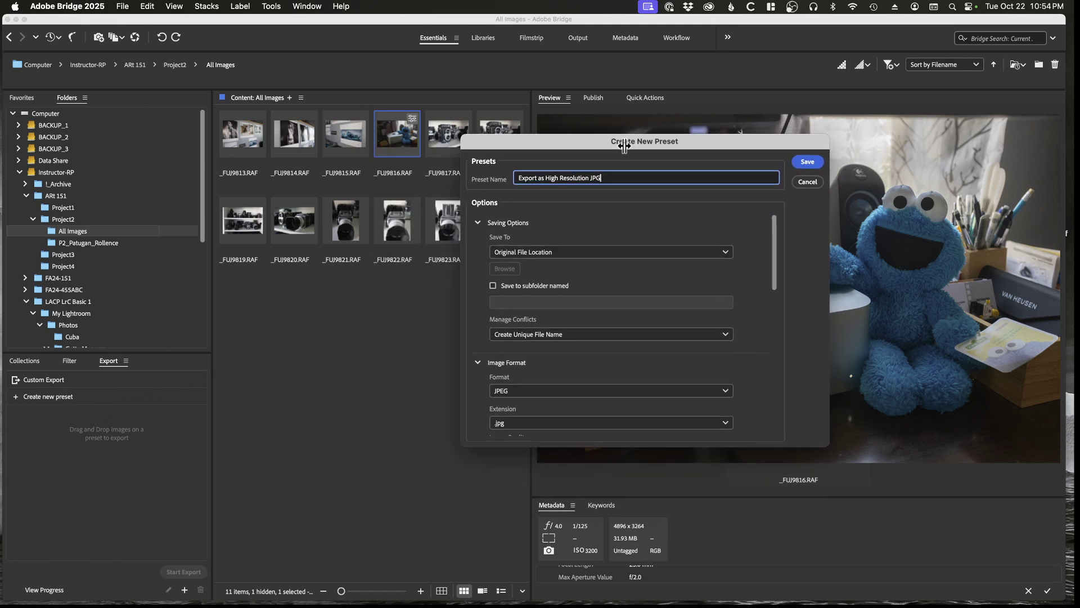
Have the preset save its exports to a subfolder named "High Res JPG"
left_click(482, 290)
left_click(530, 307)
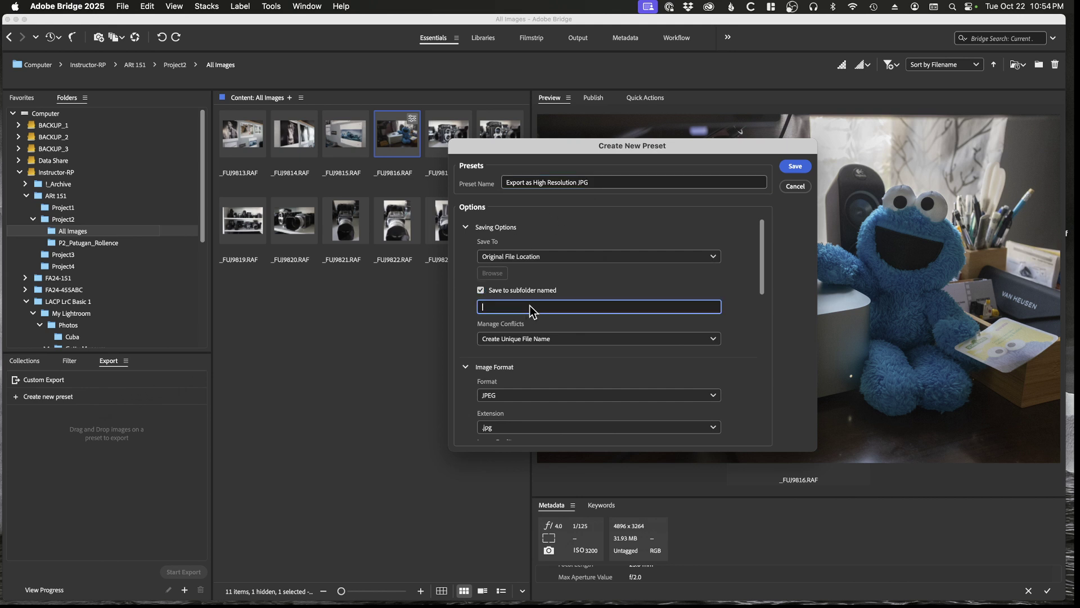
type("High Res JPG")
Set the preset's image format to JPEG with an image quality of 12 (Maximum)
left_click_drag(762, 275, 764, 319)
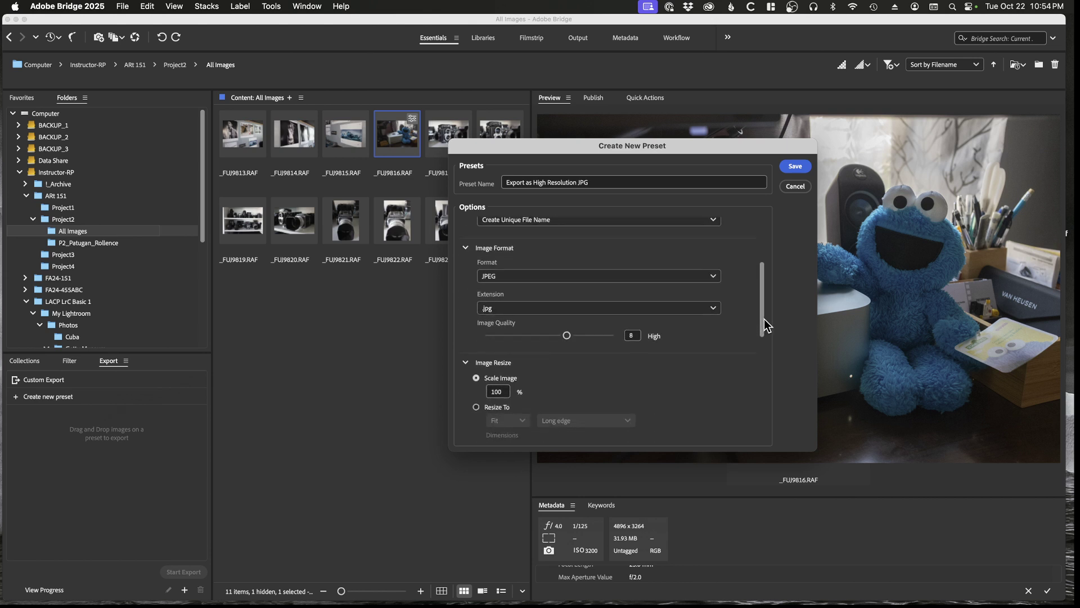
left_click(571, 280)
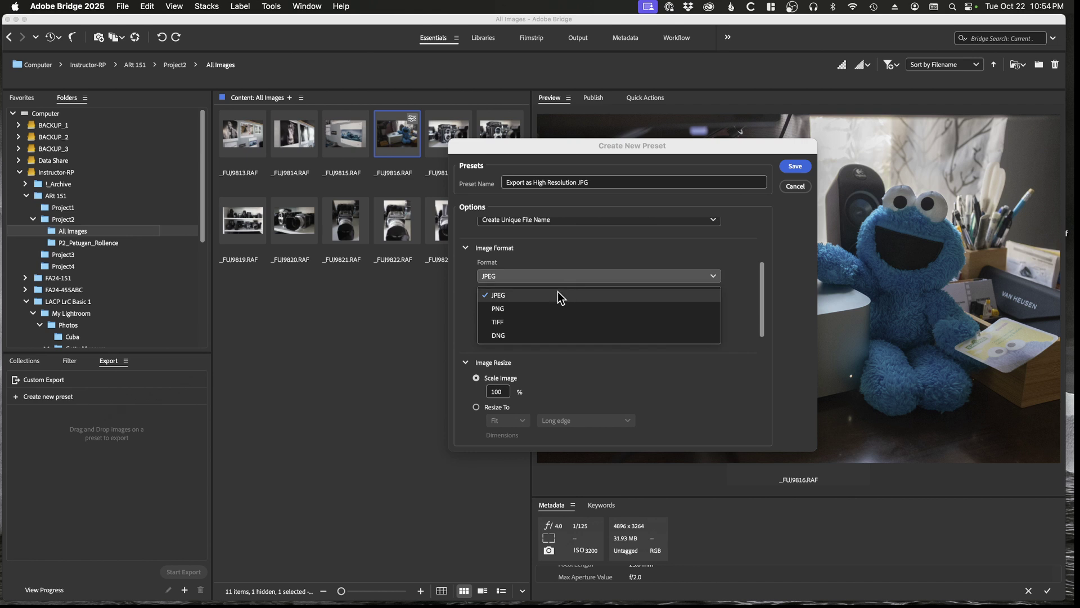
left_click(558, 294)
scroll(582, 303, "up", 2)
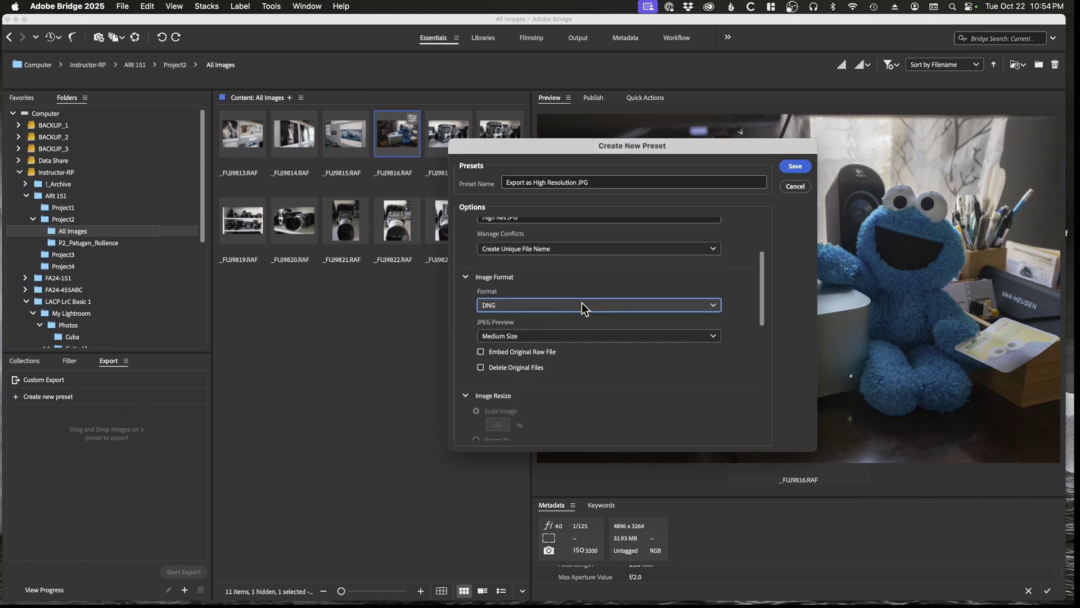
left_click(555, 343)
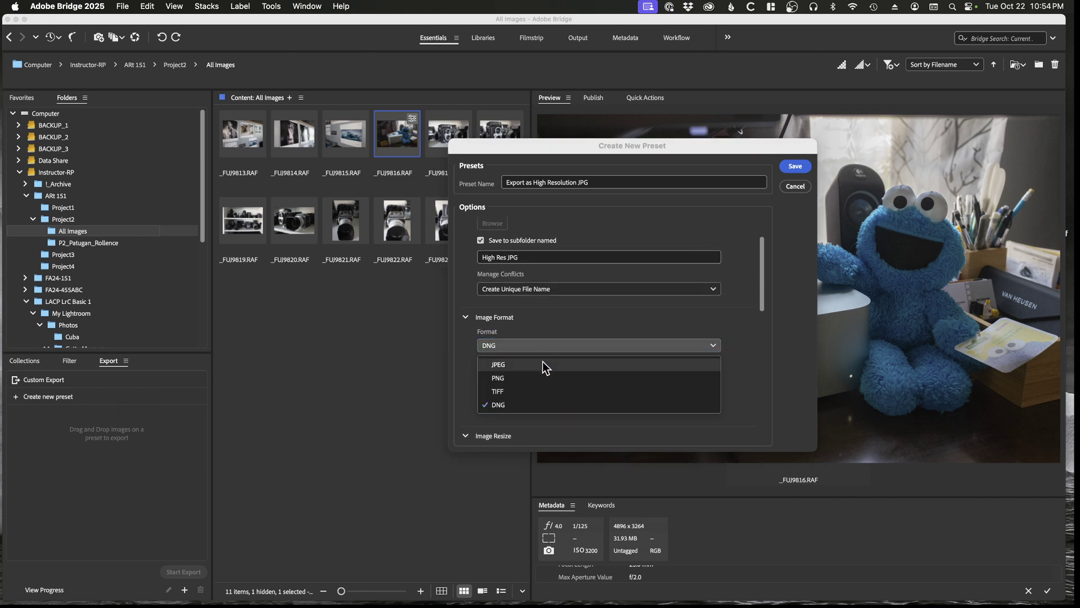
left_click(542, 363)
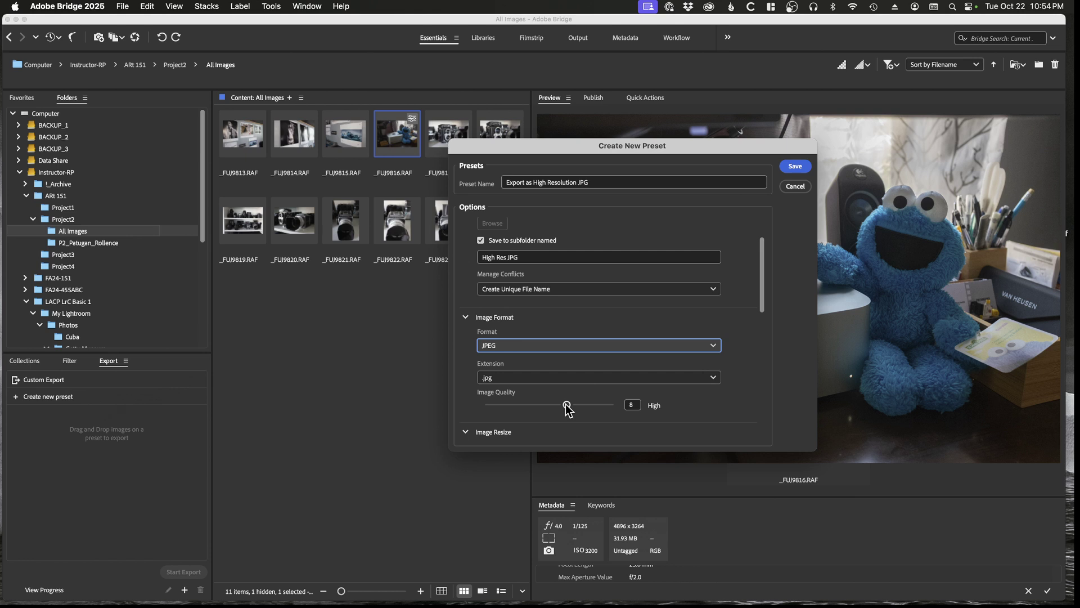
left_click_drag(564, 406, 614, 405)
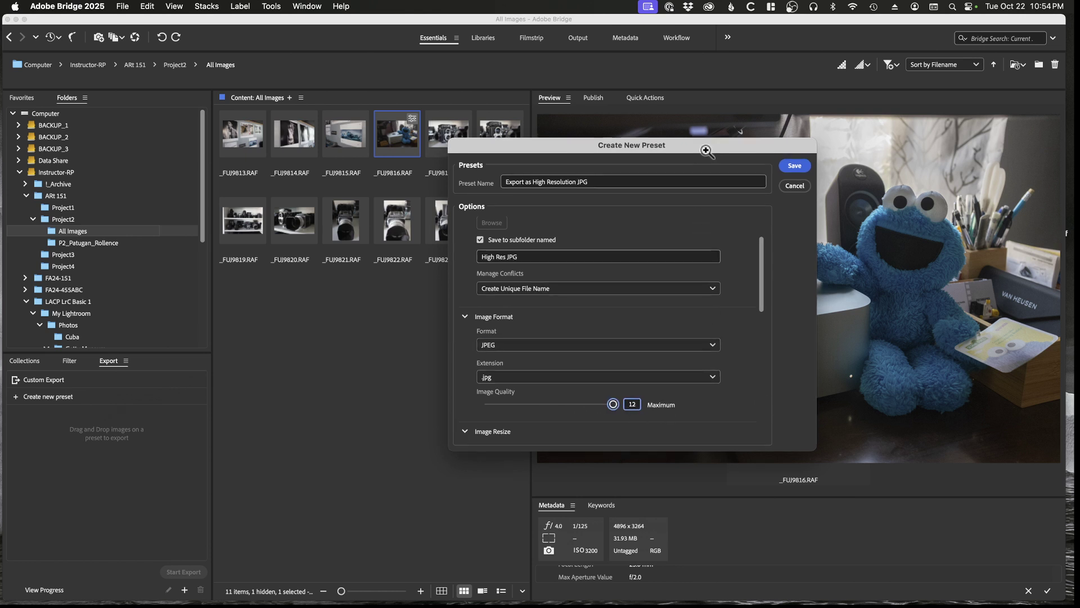
Review the preset's image resize and metadata options, and save the preset
left_click_drag(706, 153, 702, 133)
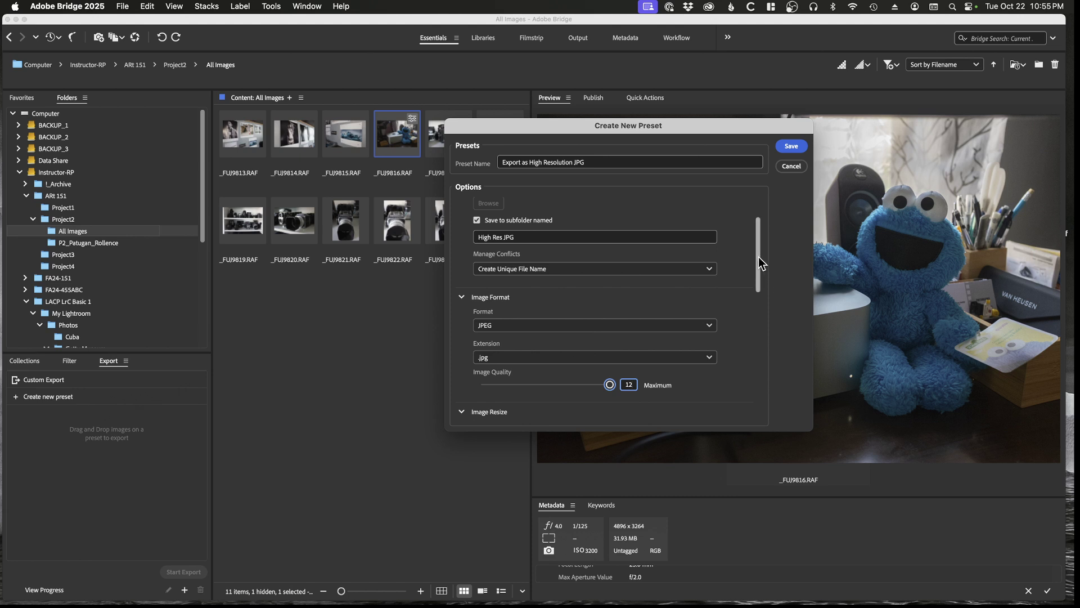
left_click_drag(759, 257, 755, 309)
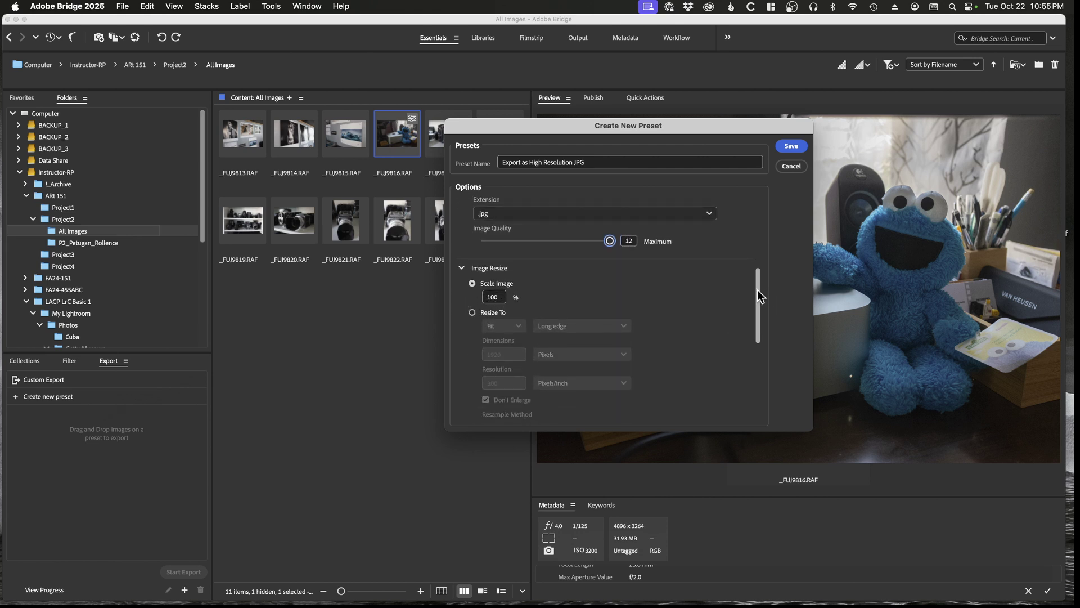
left_click_drag(757, 289, 755, 376)
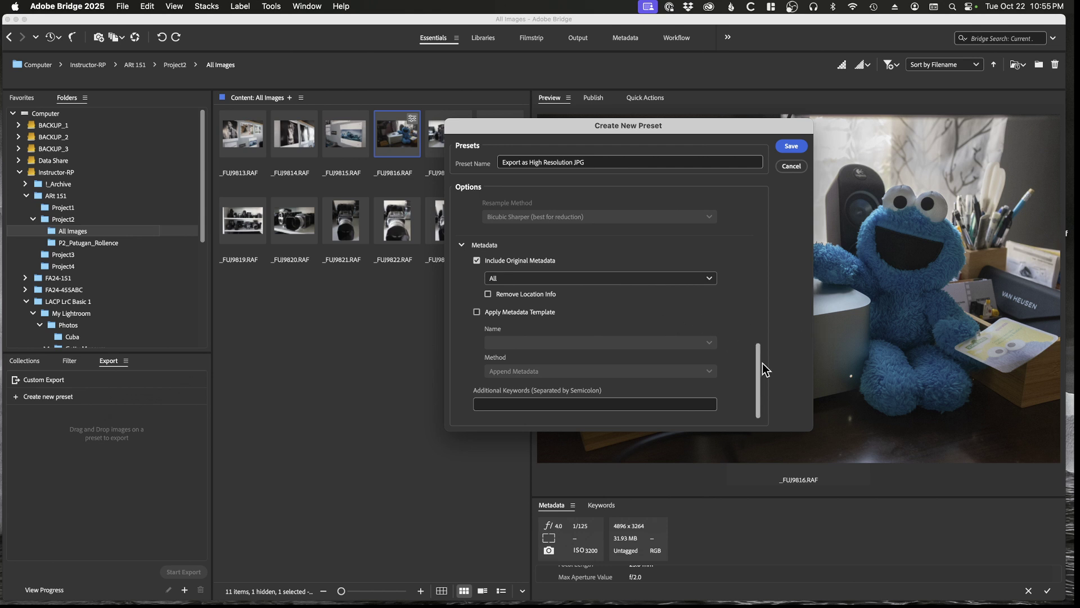
left_click(799, 149)
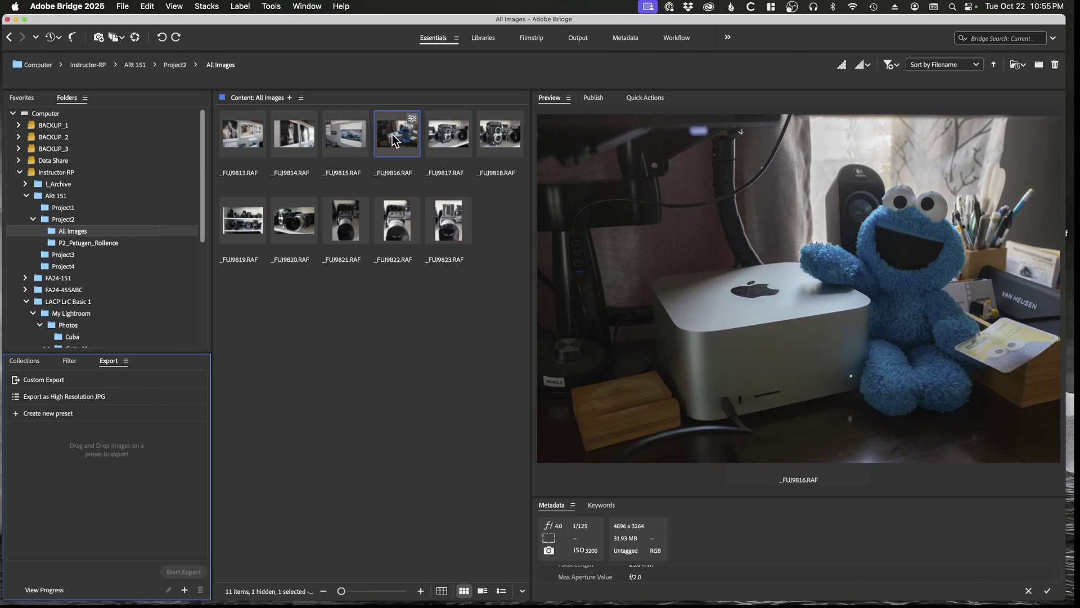
Queue _FUJ9816.RAF on the Export as High Resolution JPG preset and start the export
left_click_drag(376, 142, 93, 396)
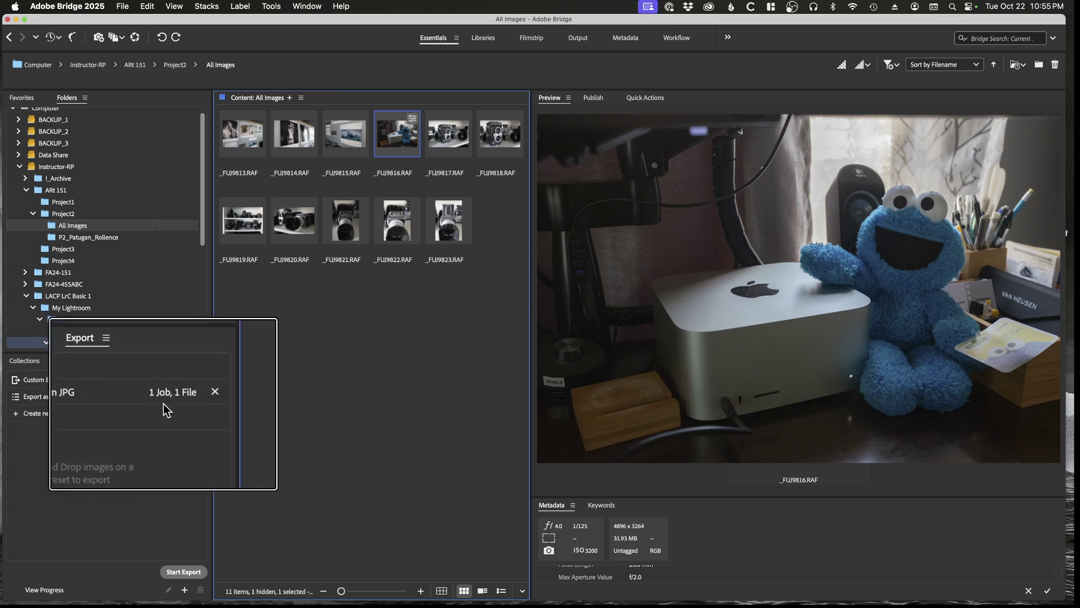
left_click(92, 397)
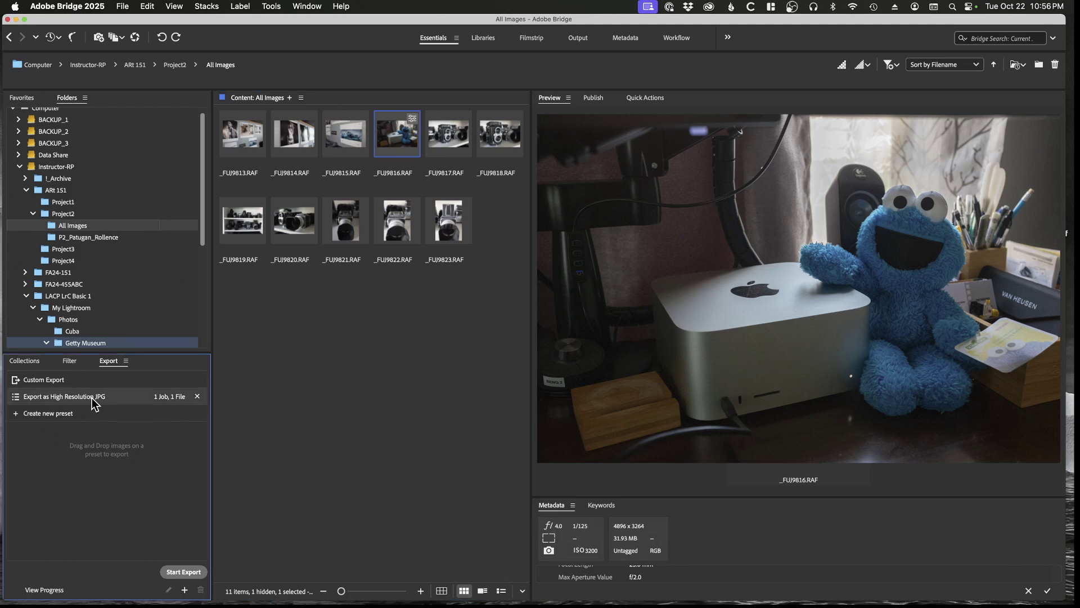
left_click(184, 573)
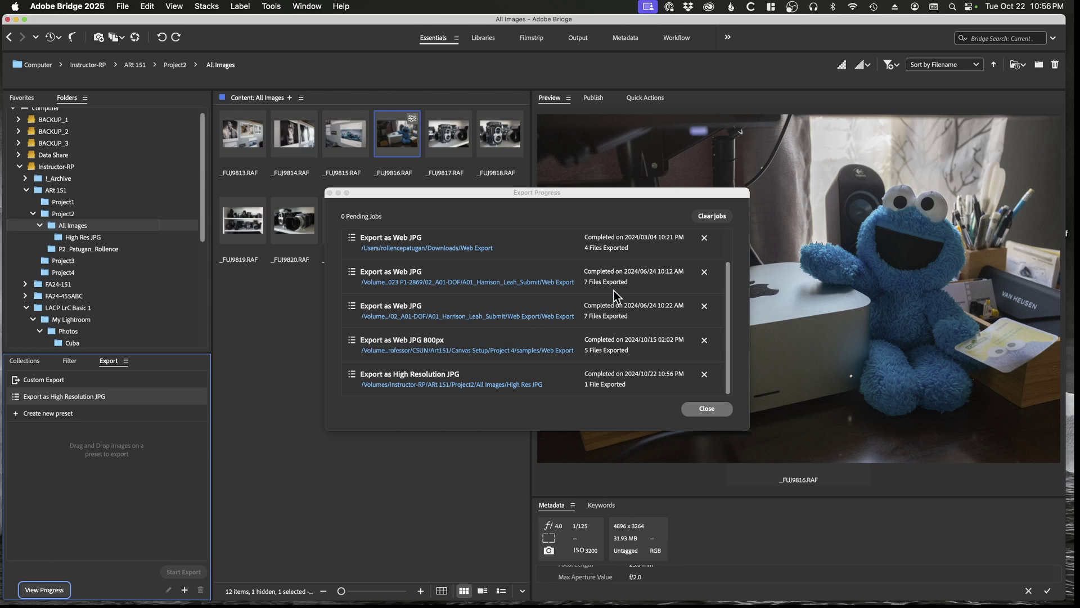
Remove all completed jobs one by one from the export progress list and close it
scroll(670, 287, "up", 2)
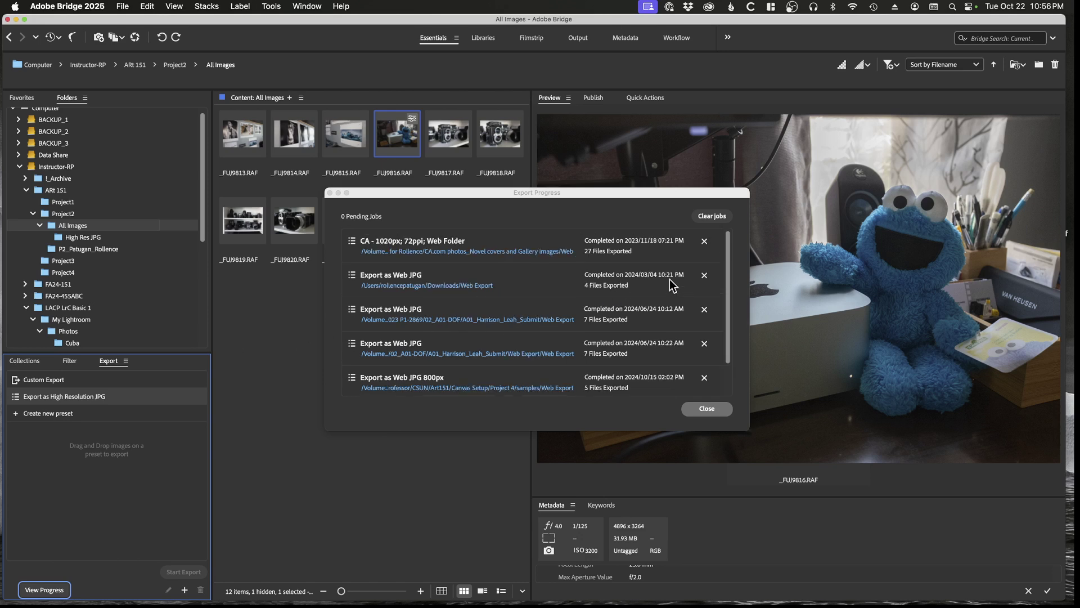
scroll(670, 284, "down", 2)
scroll(542, 316, "up", 2)
left_click(704, 242)
left_click(703, 242)
left_click(703, 242)
left_click(704, 242)
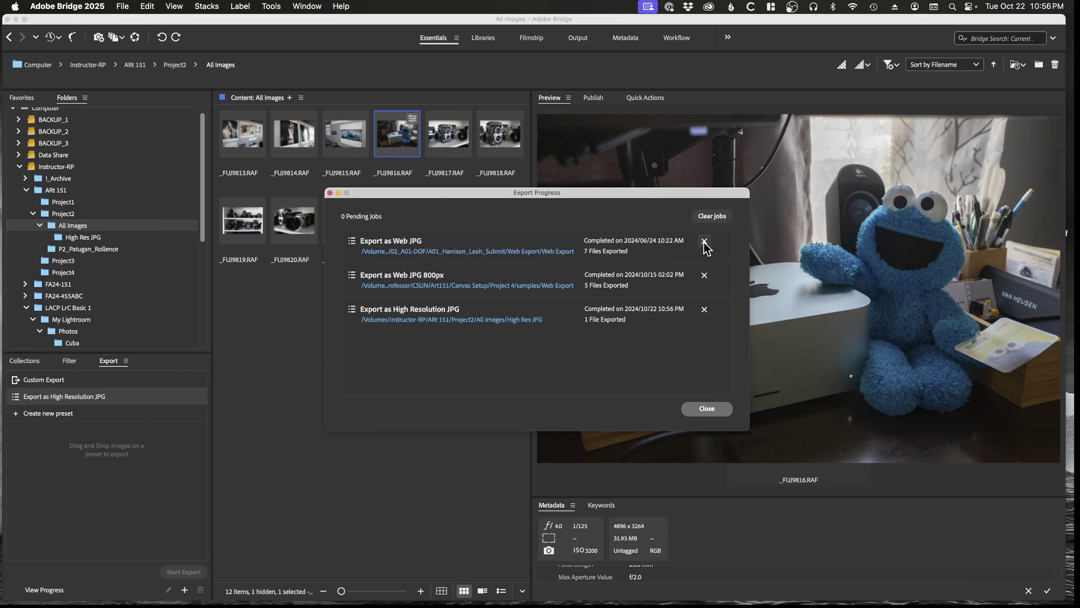
left_click(704, 242)
left_click(705, 242)
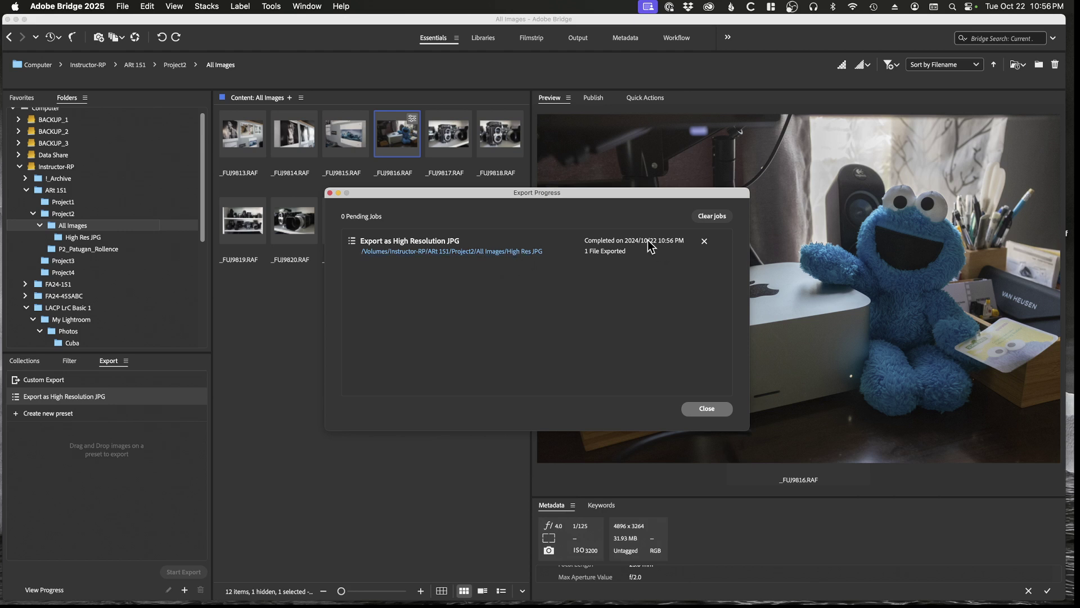
left_click(708, 242)
left_click(704, 407)
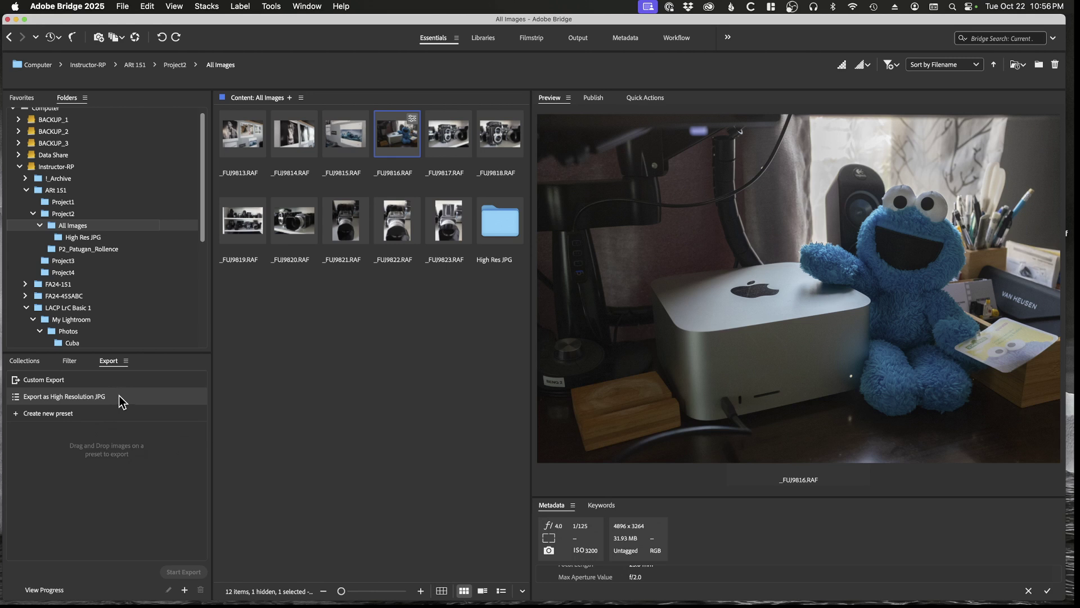
Open the High Res JPG folder and examine the exported _FUJ9816.jpg and its metadata
double_click(506, 223)
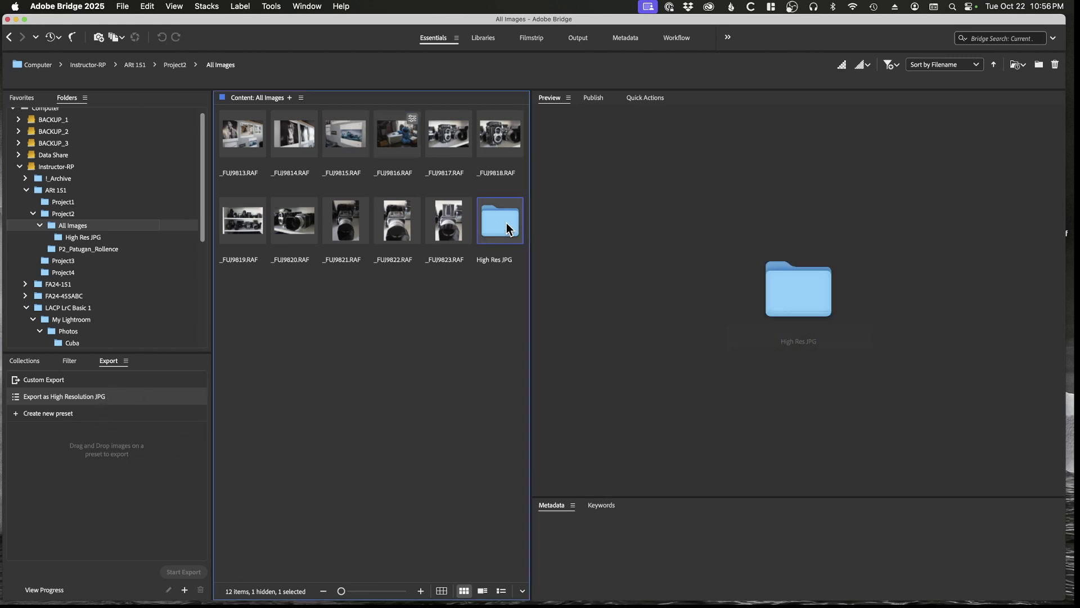
left_click(256, 147)
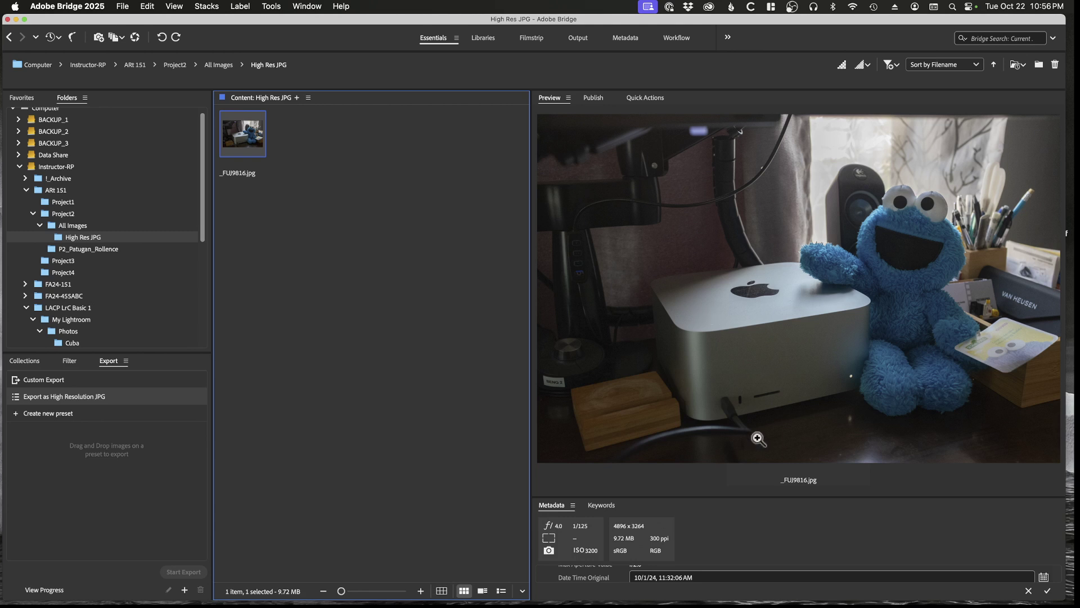
left_click(815, 485)
scroll(822, 489, "up", 2)
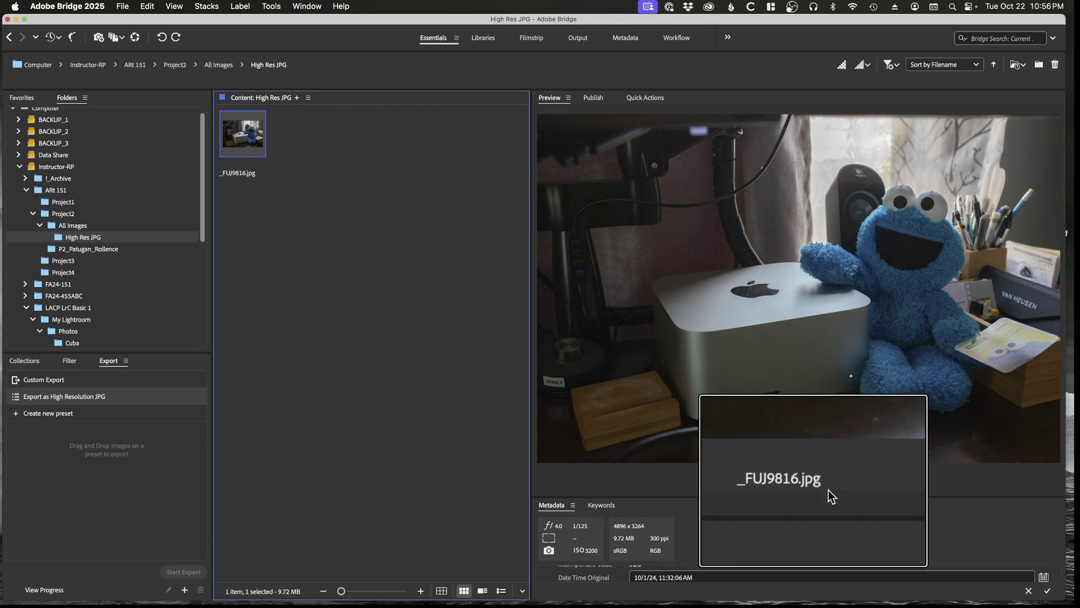
scroll(826, 490, "down", 3)
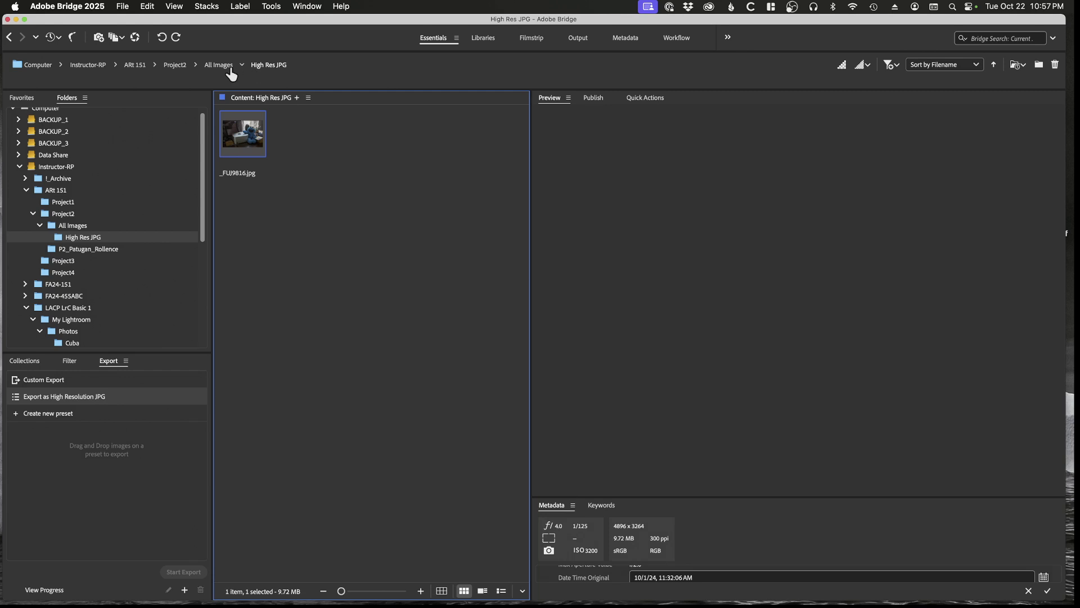
Reveal the High Res JPG folder inside All Images in Finder, and inspect _FUJ9816.RAF and its _FUJ9816.xmp sidecar
left_click(230, 70)
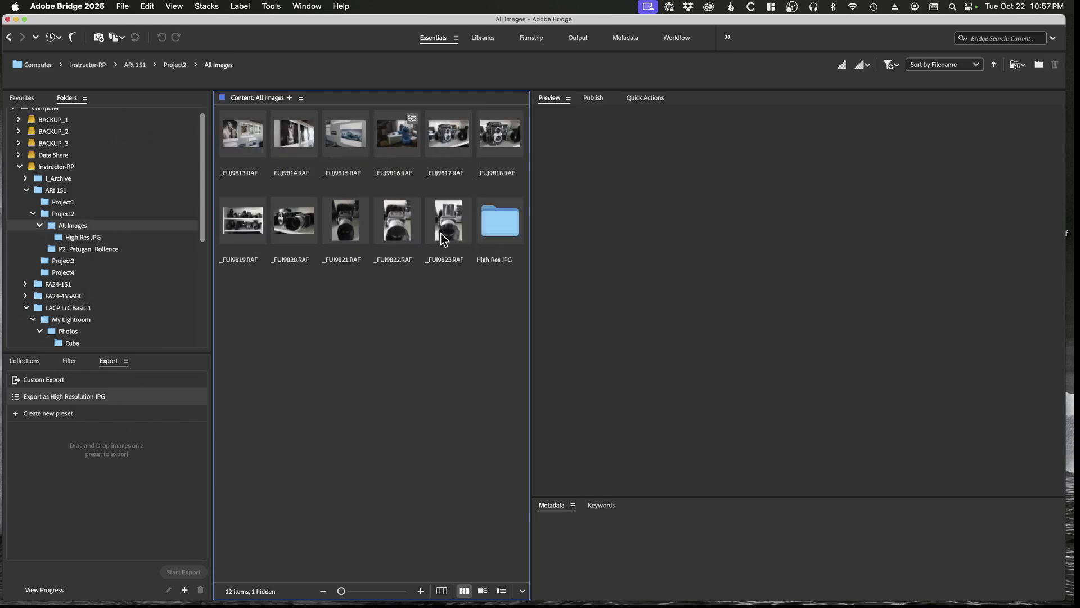
left_click(492, 228)
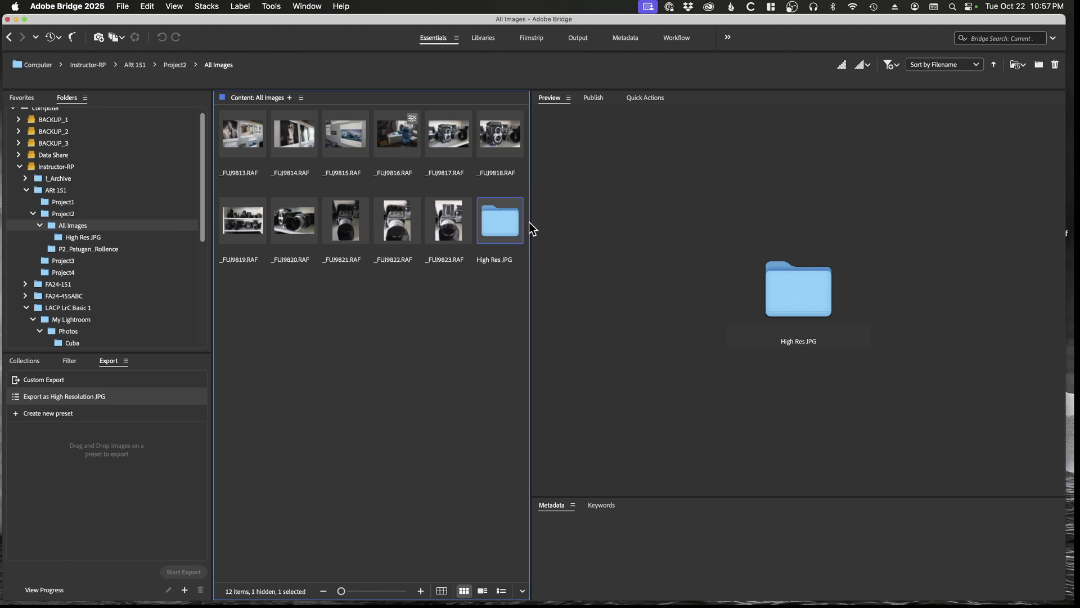
right_click(499, 227)
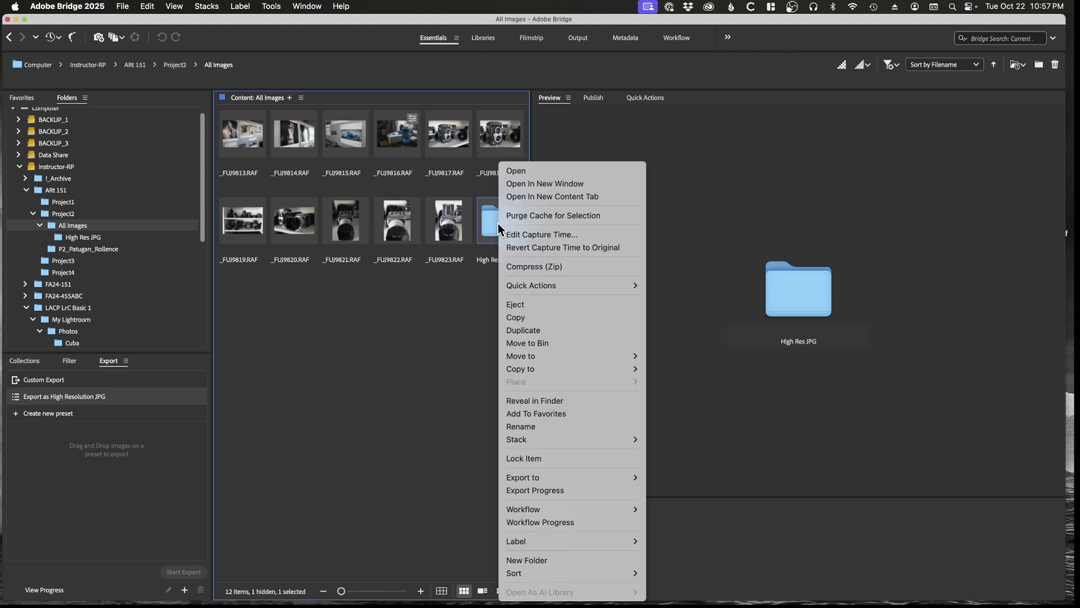
left_click(561, 400)
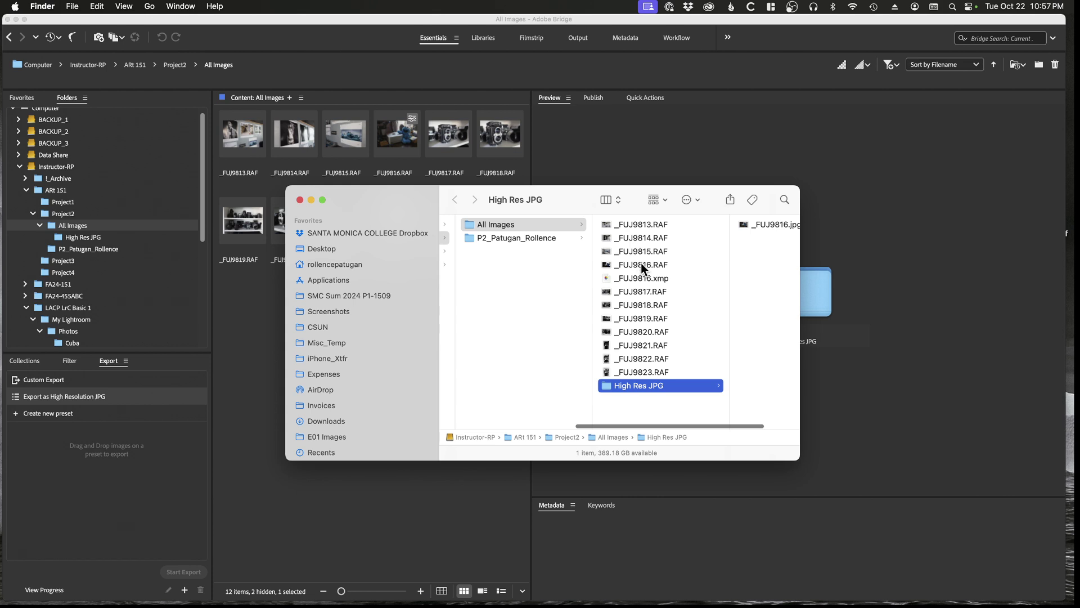
left_click(642, 265)
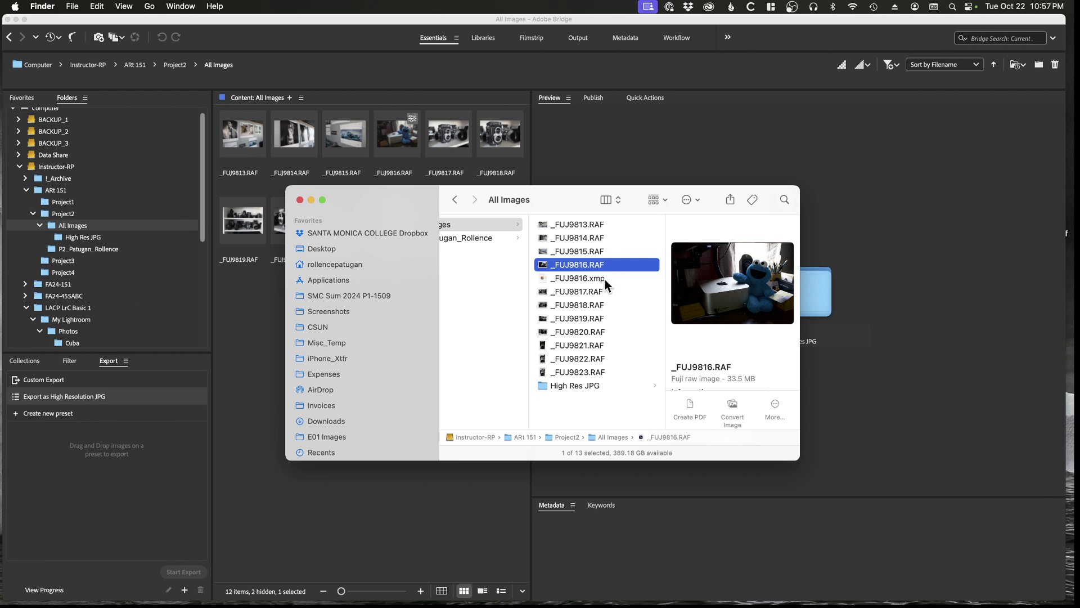
left_click(606, 279)
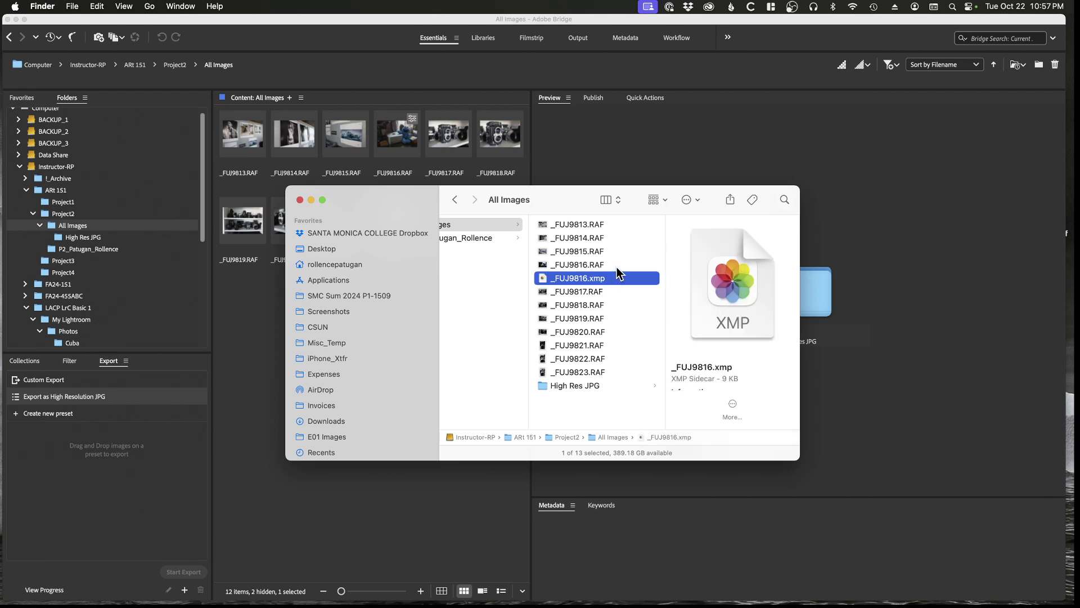
Compare the file details of _FUJ9816.RAF with those of the exported _FUJ9816.jpg inside the High Res JPG folder
left_click(617, 265)
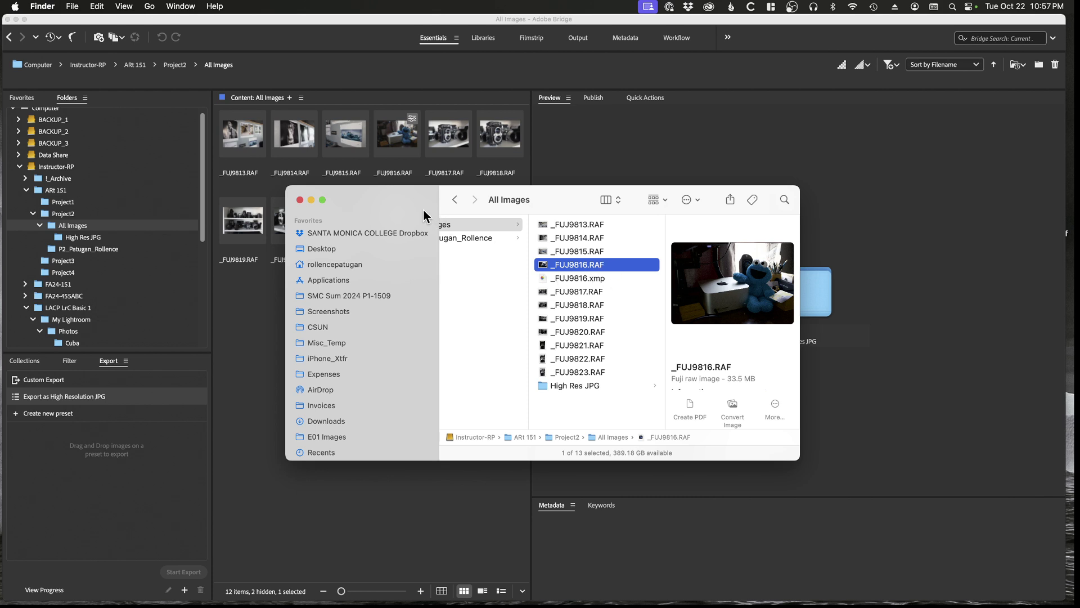
left_click_drag(457, 203, 444, 200)
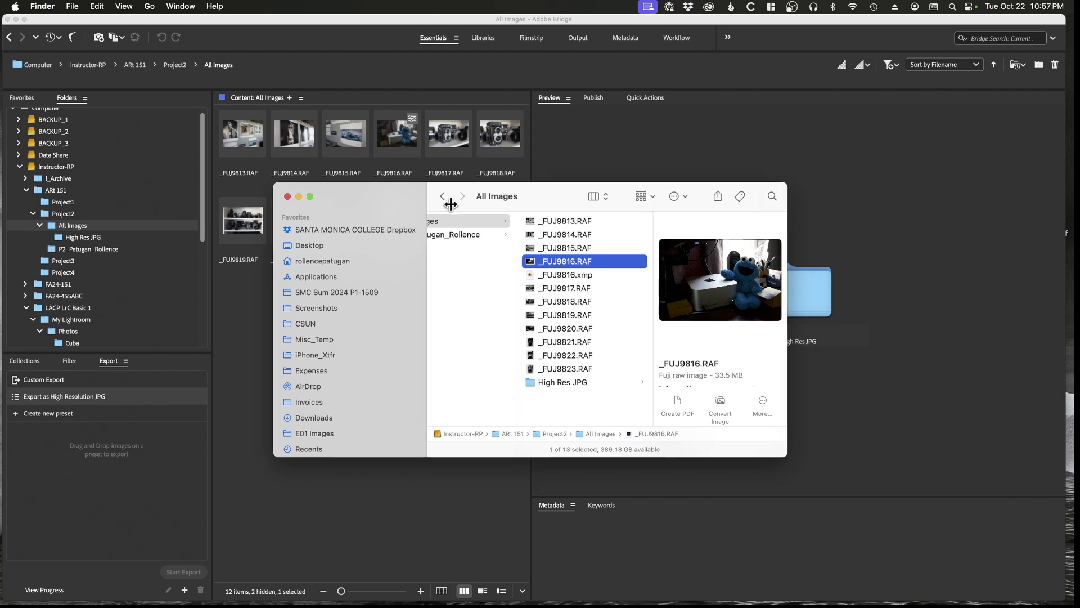
left_click(554, 381)
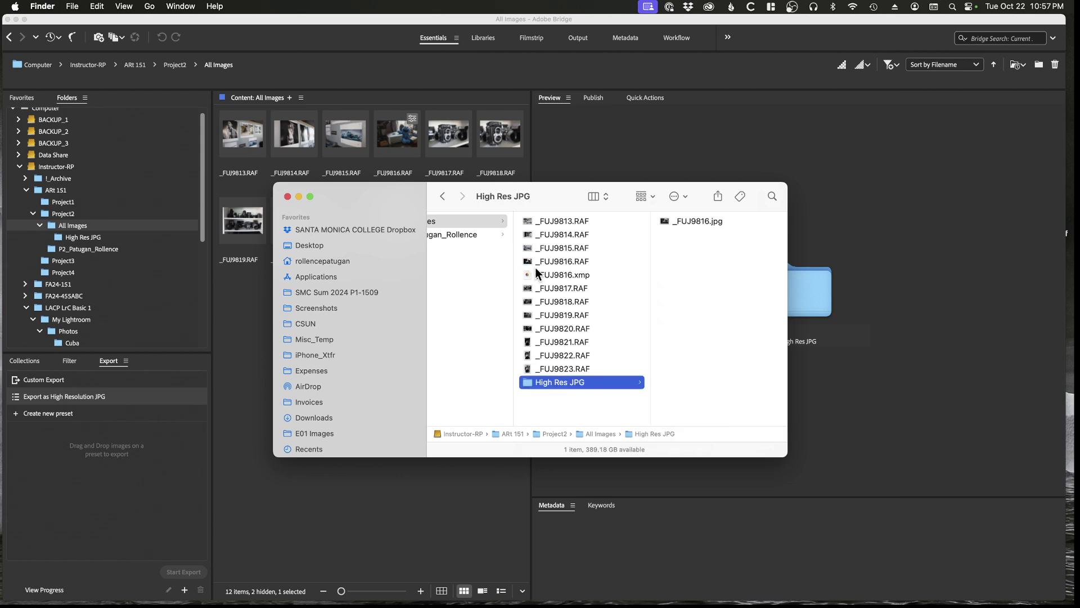
left_click(684, 221)
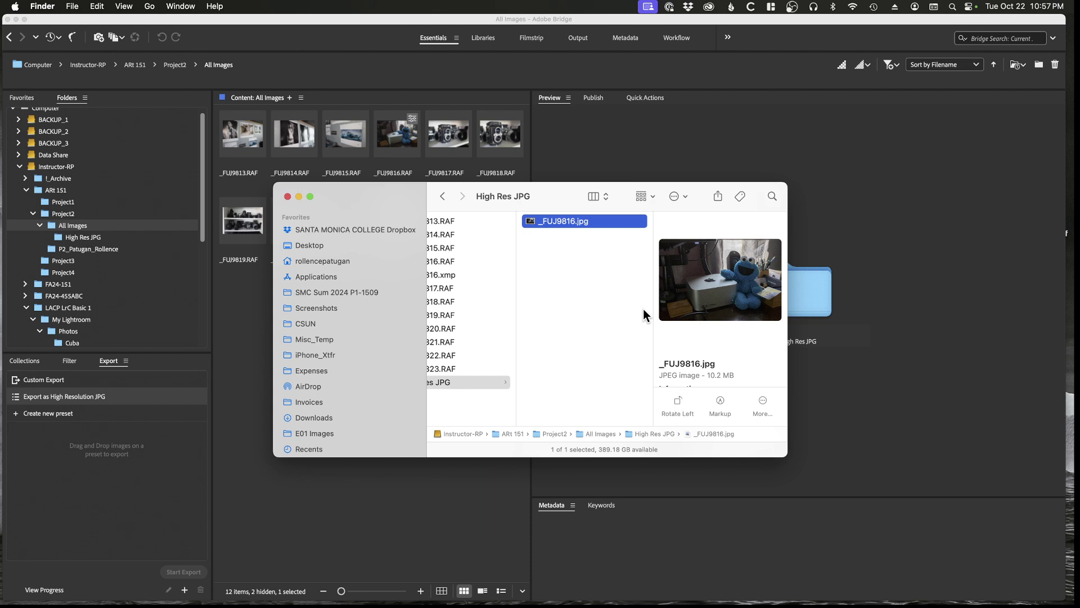
scroll(736, 329, "down", 3)
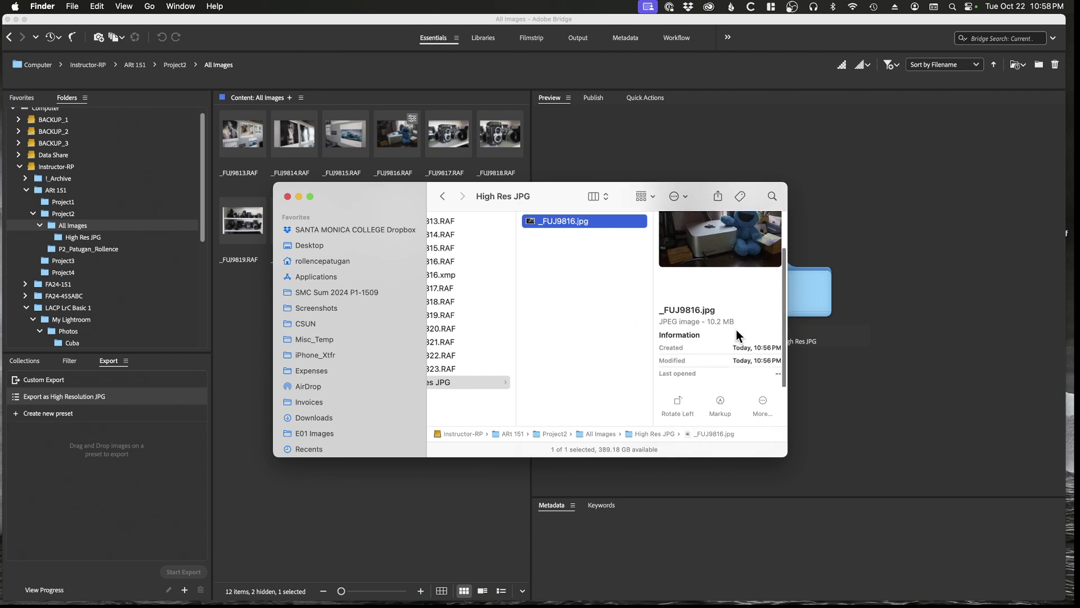
scroll(722, 276, "up", 3)
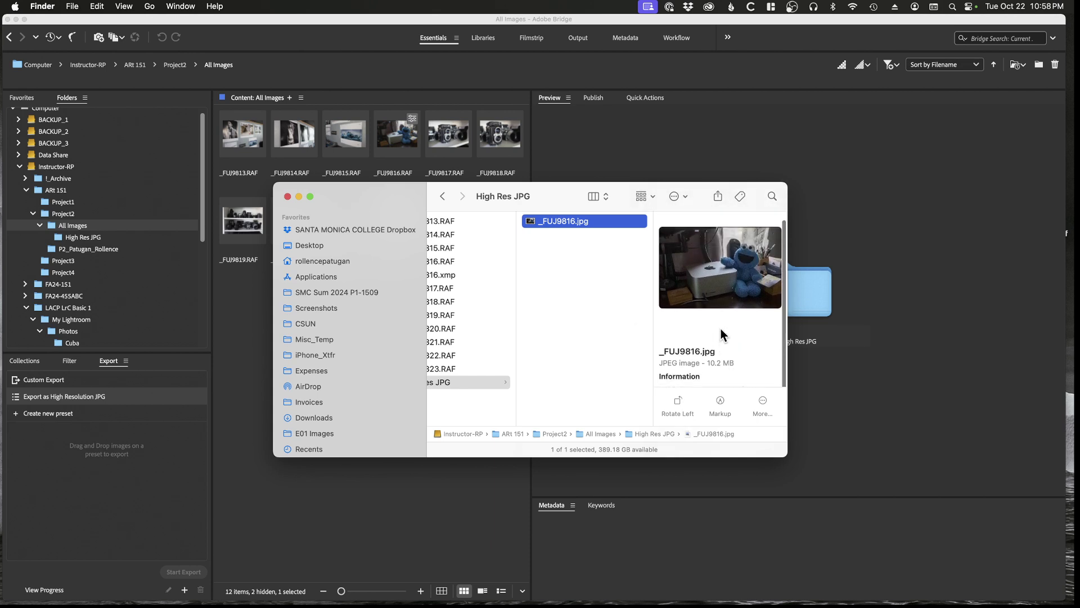
Deselect the exported _FUJ9816.jpg and move the Finder window clear of the All Images thumbnails in Bridge
left_click_drag(372, 198, 360, 218)
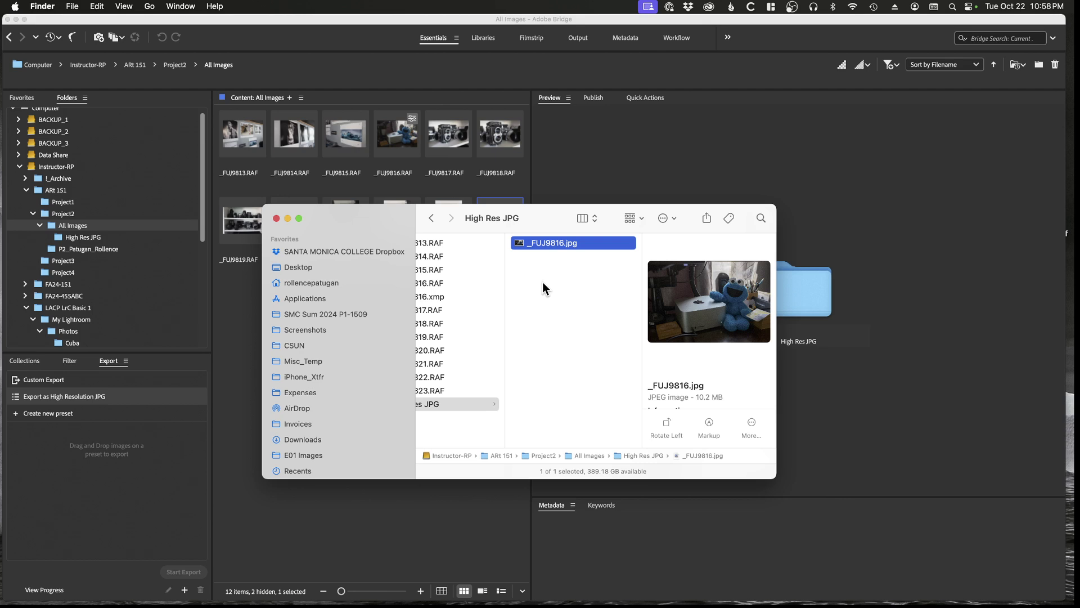
left_click(544, 245)
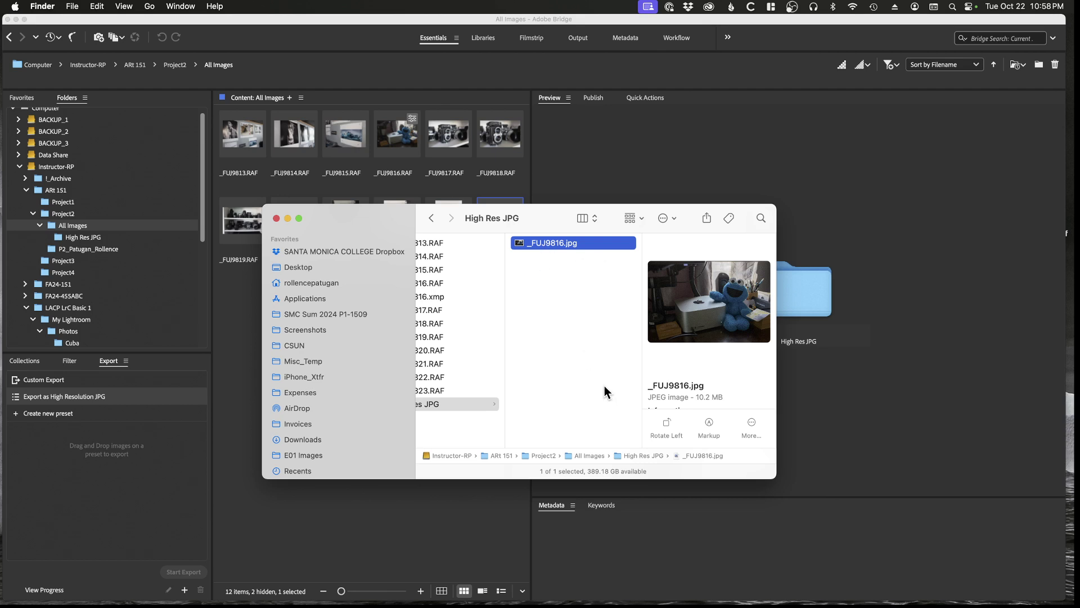
left_click(544, 289)
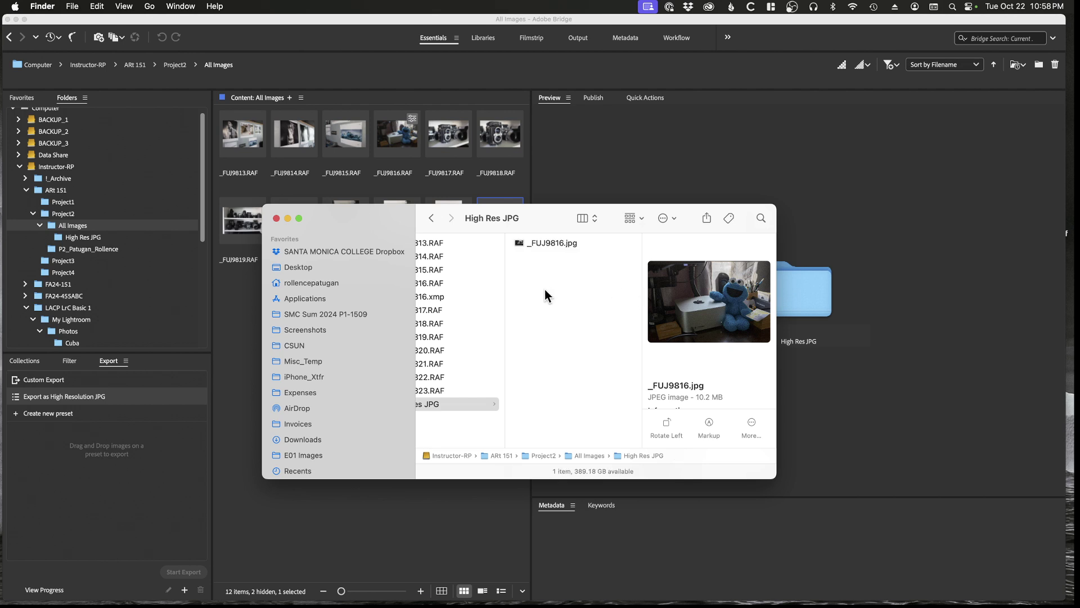
left_click_drag(345, 213, 363, 278)
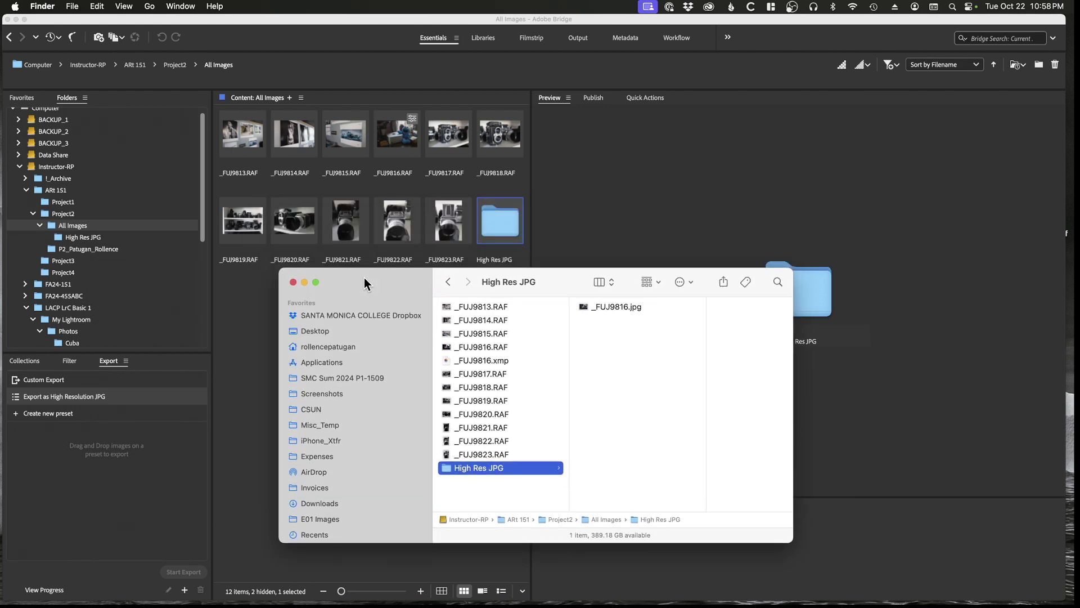